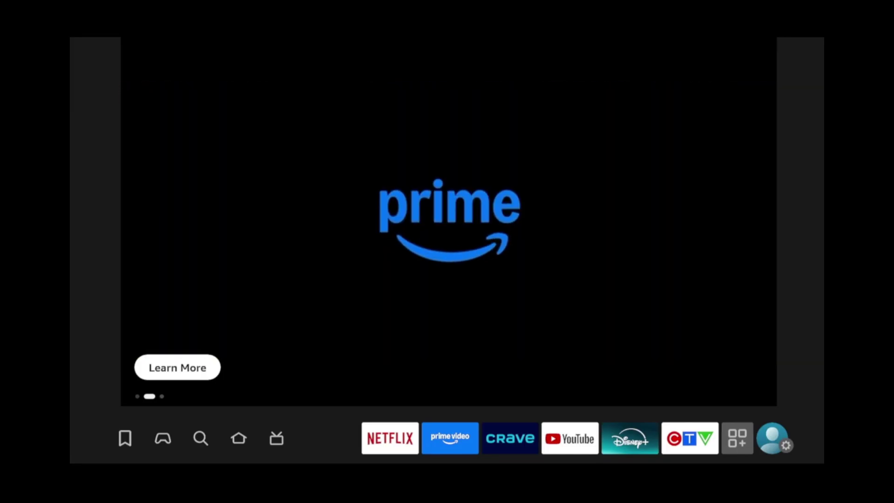
# Browse the Fire TV home screen's recommendation, recently used apps and sponsored rows.
pyautogui.press('Down')
pyautogui.press('Down')
pyautogui.press('Down')
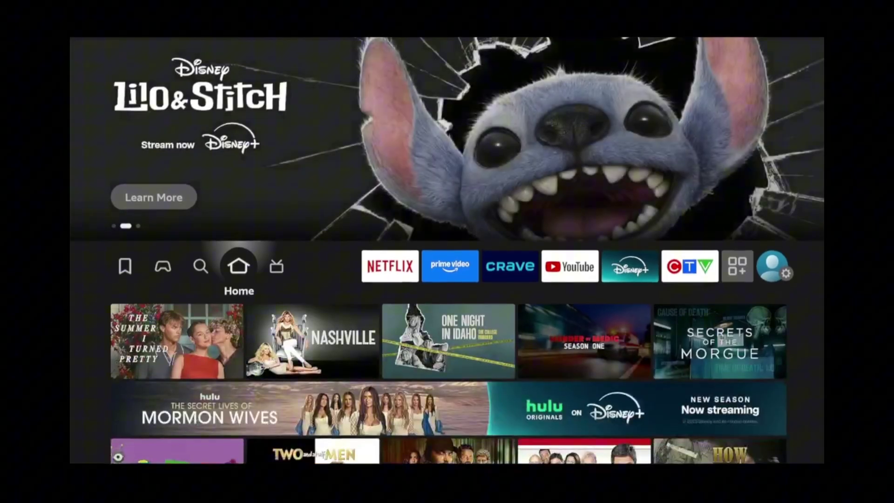
pyautogui.press('Down')
pyautogui.press('Down')
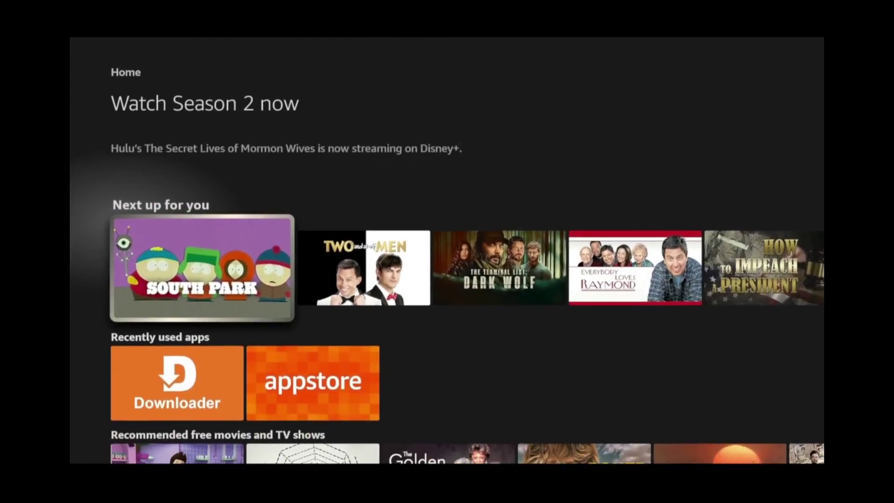
pyautogui.press('Down')
pyautogui.press('Down')
pyautogui.press('Down')
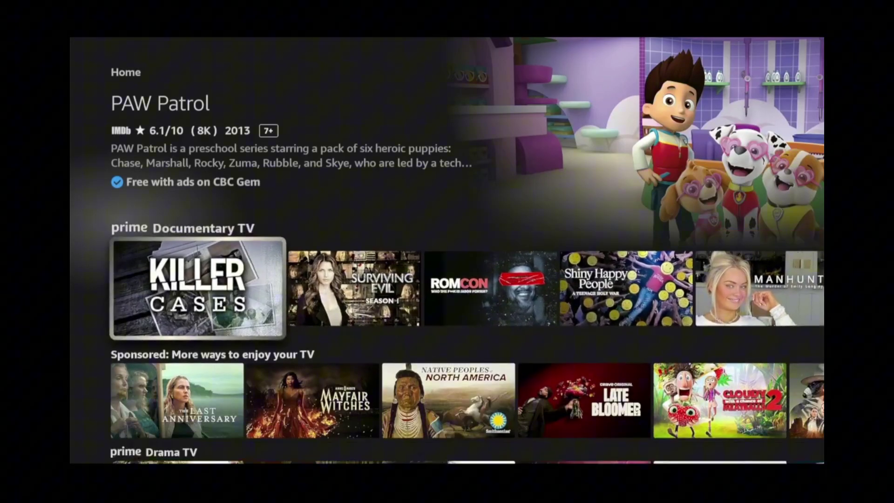
pyautogui.press('Down')
pyautogui.press('Down')
pyautogui.press('Down')
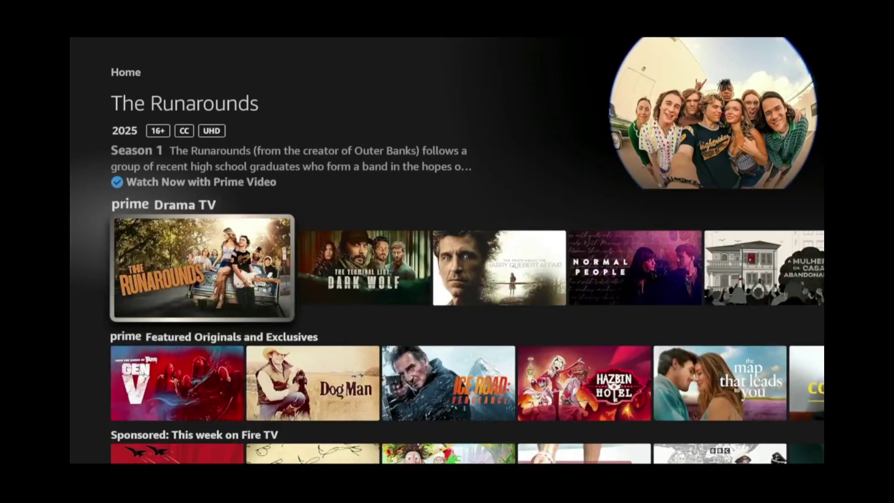
pyautogui.press('Down')
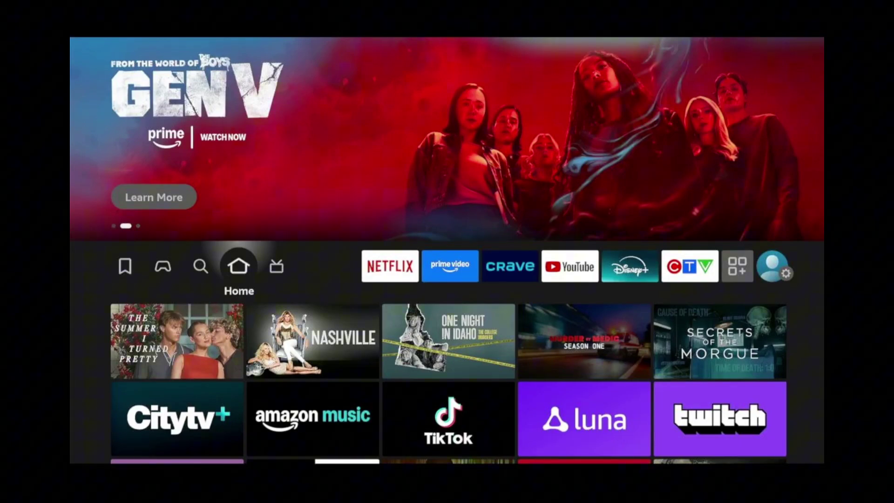
# Go from the home screen to the profile and settings area.
pyautogui.press('Right')
pyautogui.press('Right')
pyautogui.press('Right')
pyautogui.press('Right')
pyautogui.press('Right')
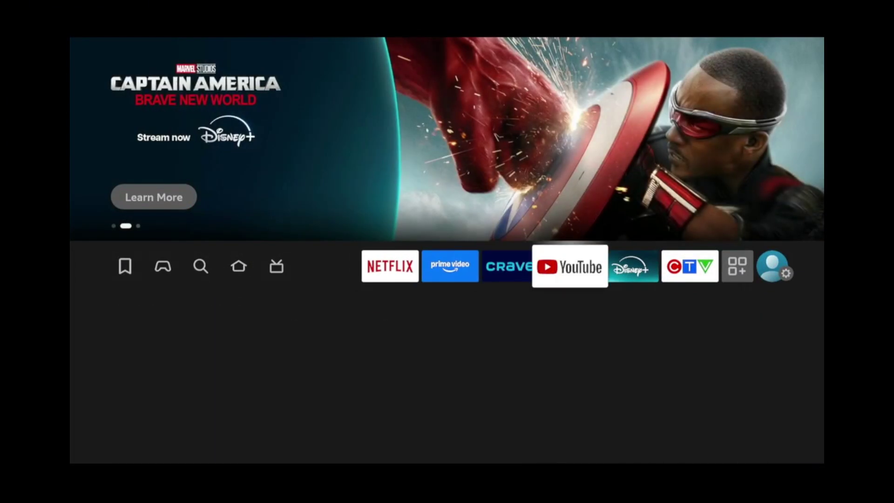
pyautogui.press('Right')
pyautogui.press('Right')
pyautogui.press('Right')
pyautogui.press('Right')
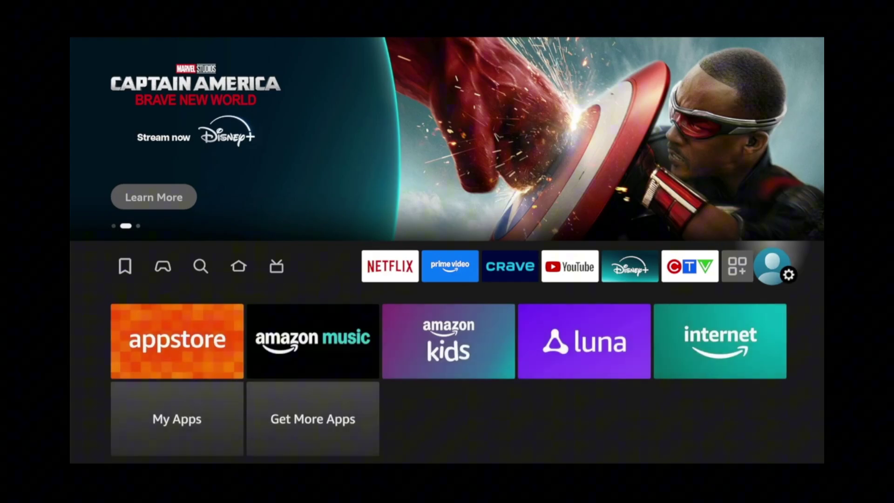
# View the About section of the My Fire TV settings and return to the home screen.
pyautogui.press('Down')
pyautogui.press('Right')
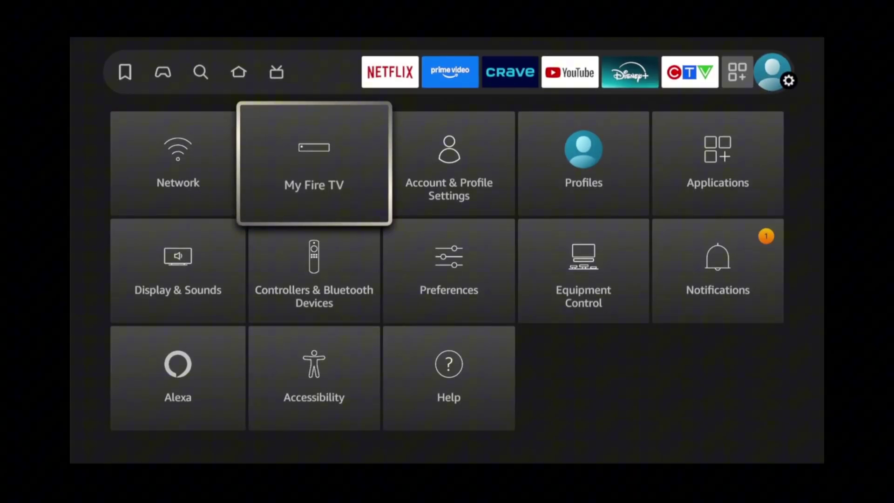
pyautogui.press('Return')
pyautogui.press('Return')
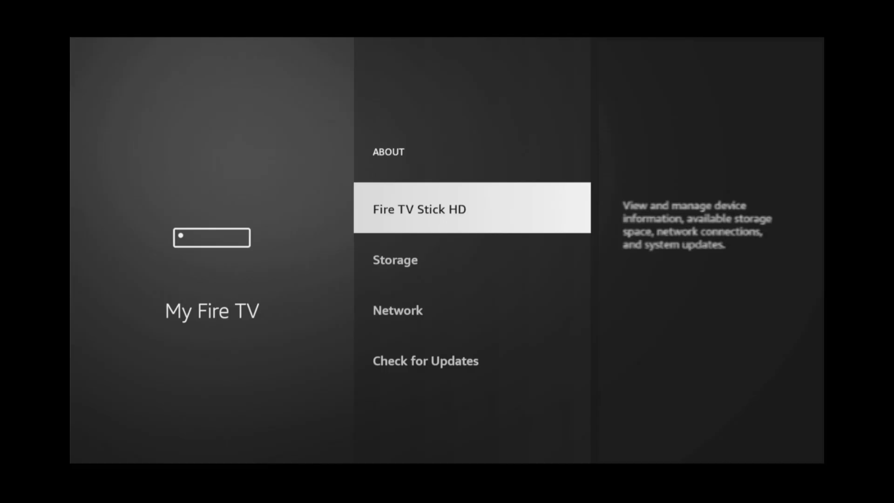
pyautogui.press('Return')
pyautogui.press('Home')
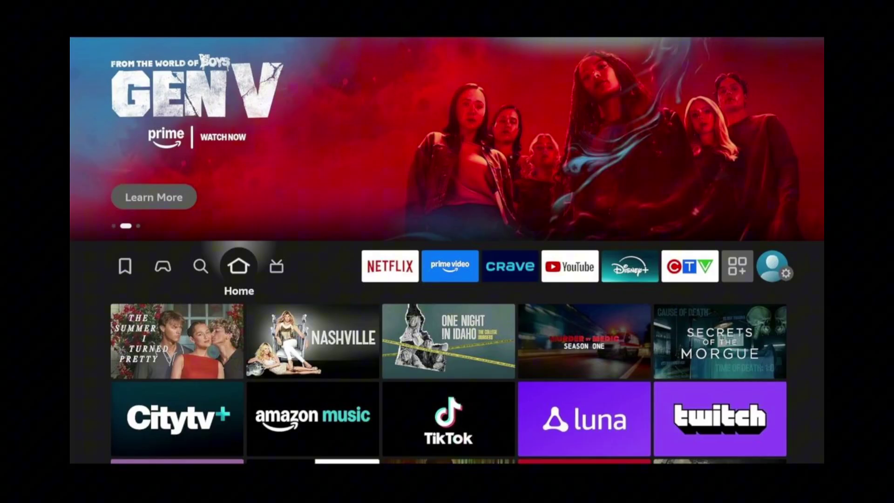
# Open the Appstore from the home screen.
pyautogui.press('Right')
pyautogui.press('Right')
pyautogui.press('Right')
pyautogui.press('Right')
pyautogui.press('Right')
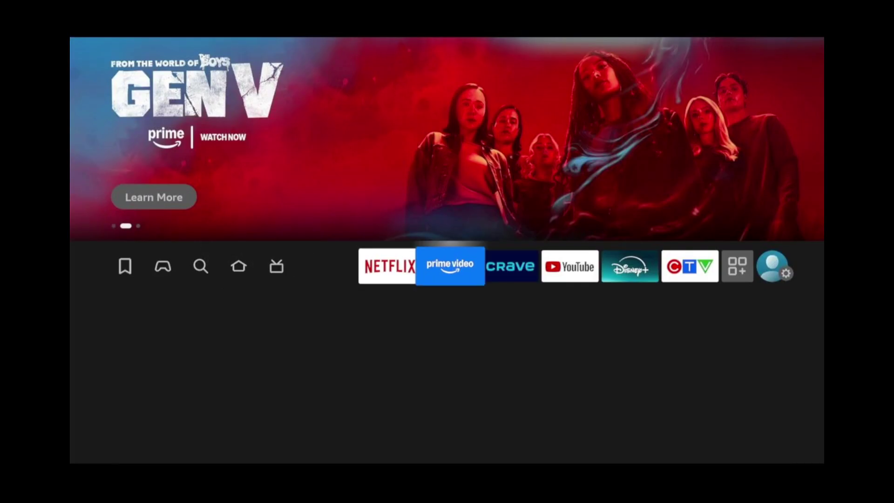
pyautogui.press('Right')
pyautogui.press('Right')
pyautogui.press('Right')
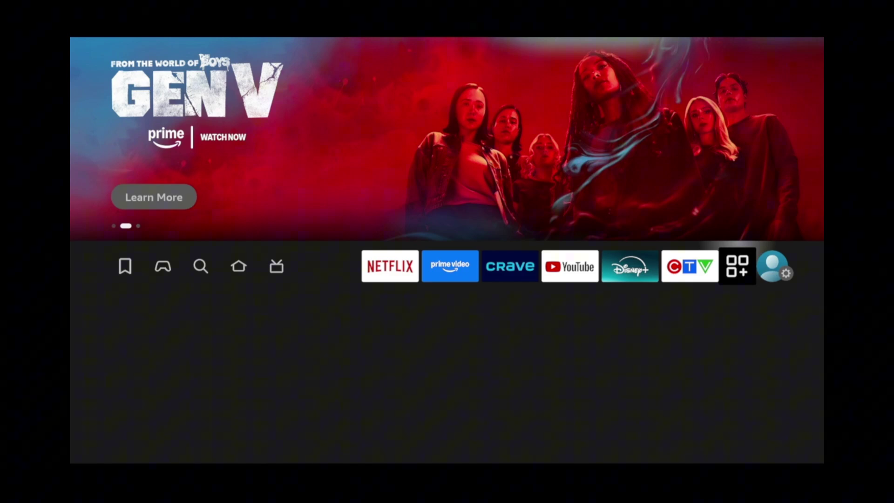
pyautogui.press('Return')
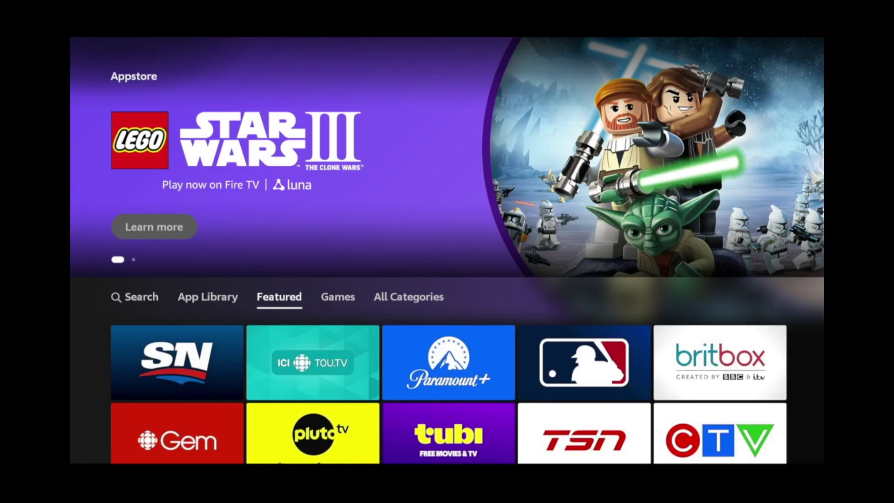
# Search the Appstore for "downloader" and open the Downloader app's details page.
pyautogui.press('Left')
pyautogui.press('Left')
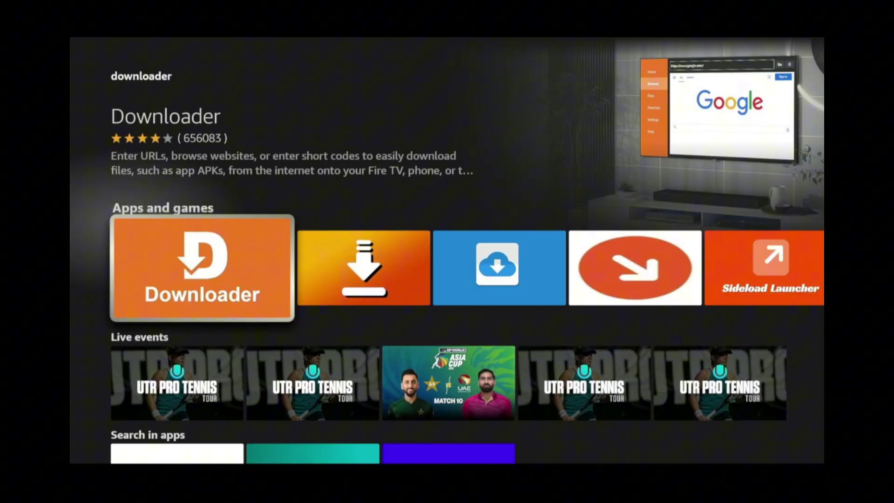
pyautogui.press('Return')
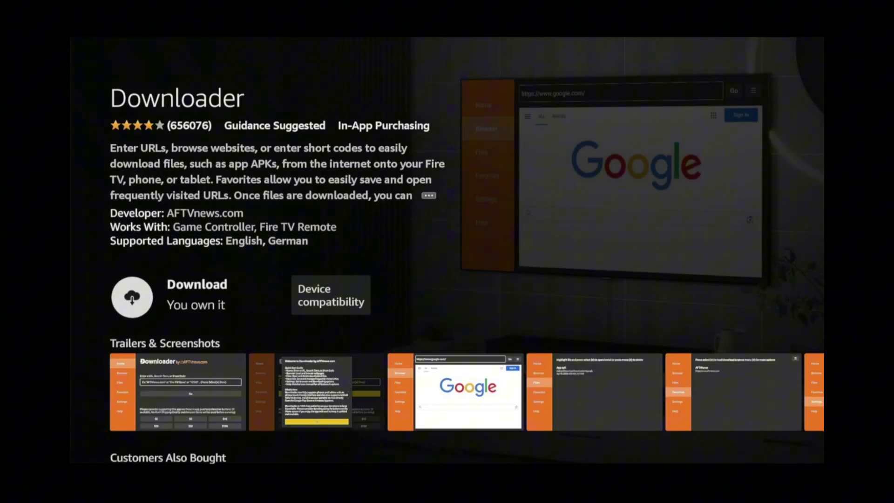
# Download the Downloader app and launch it, dismissing its startup and welcome dialogs.
pyautogui.press('Return')
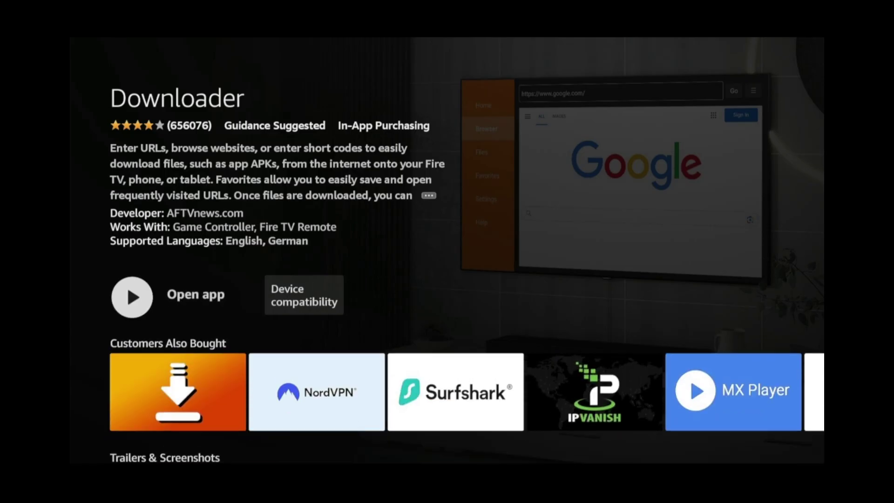
pyautogui.press('Return')
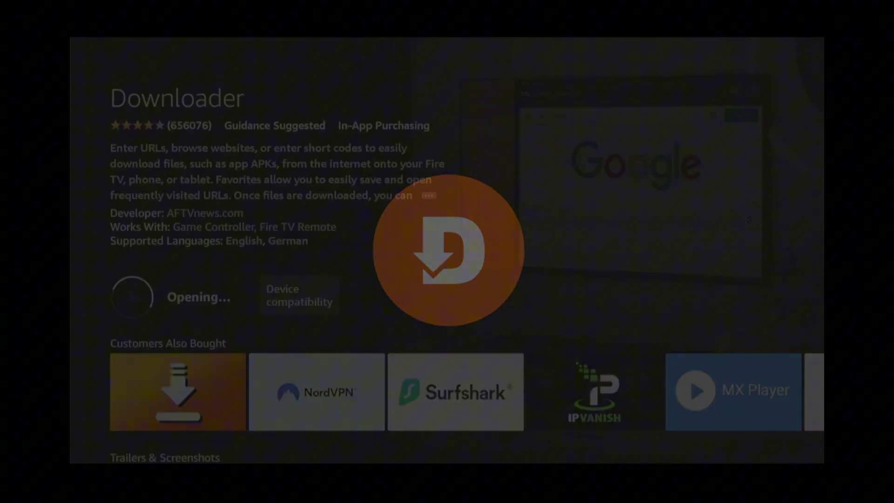
pyautogui.press('Return')
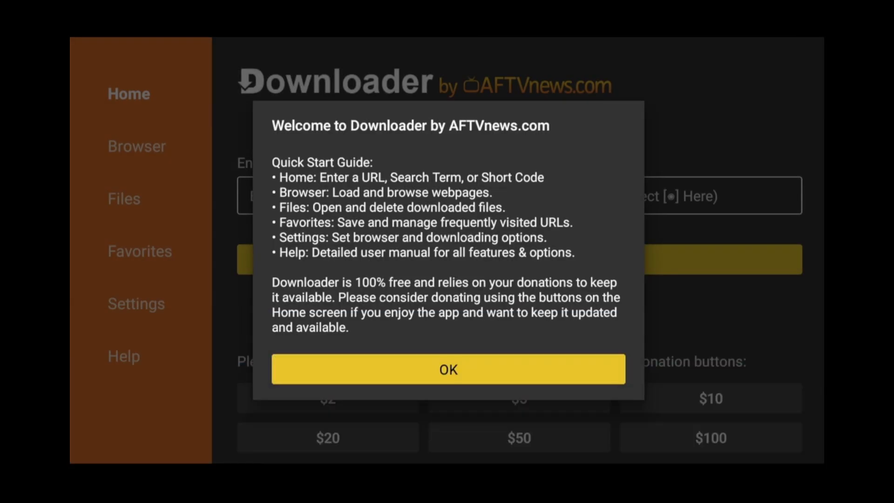
pyautogui.press('Return')
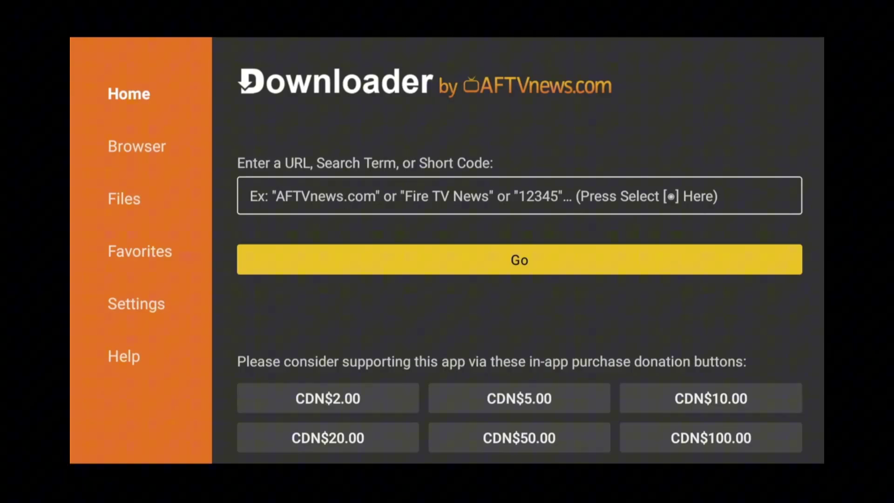
# Enter the short code 5166134 in Downloader and load it to fetch the Projectivy Launcher file.
pyautogui.press('Up')
pyautogui.press('Return')
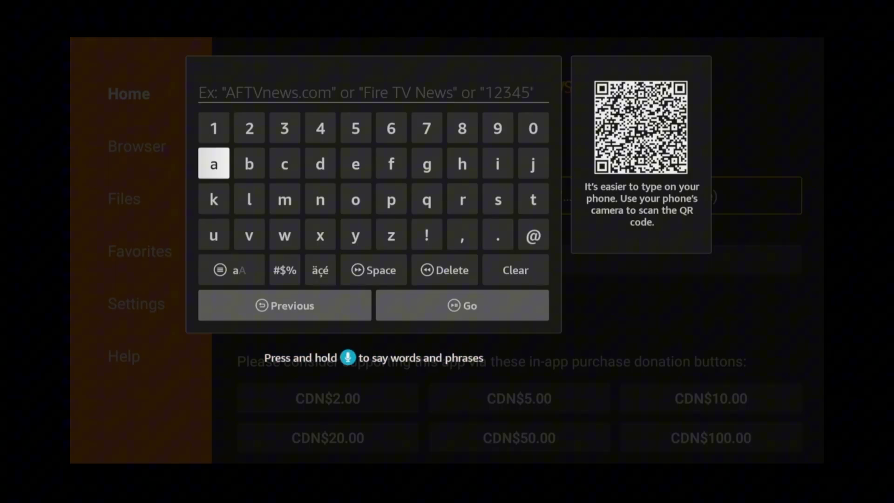
pyautogui.press('Up')
pyautogui.press('Right')
pyautogui.press('Right')
pyautogui.press('Right')
pyautogui.press('Right')
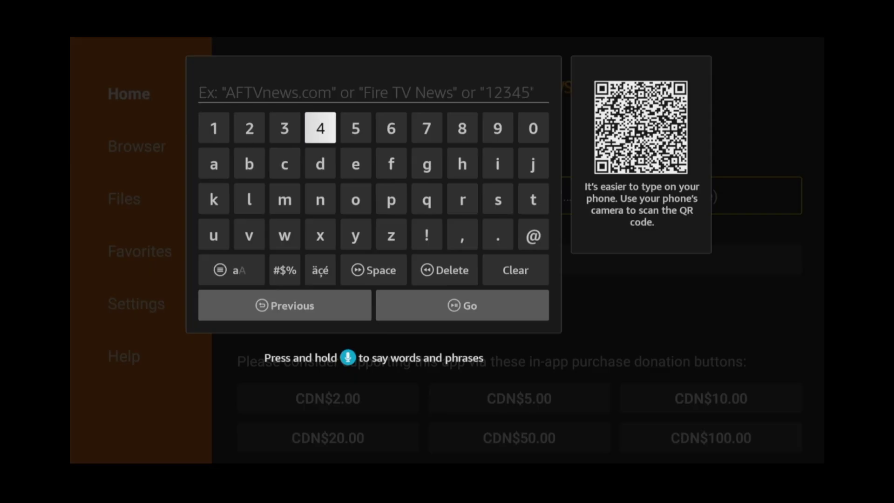
pyautogui.press('Return')
pyautogui.press('Left')
pyautogui.press('Left')
pyautogui.press('Left')
pyautogui.press('Left')
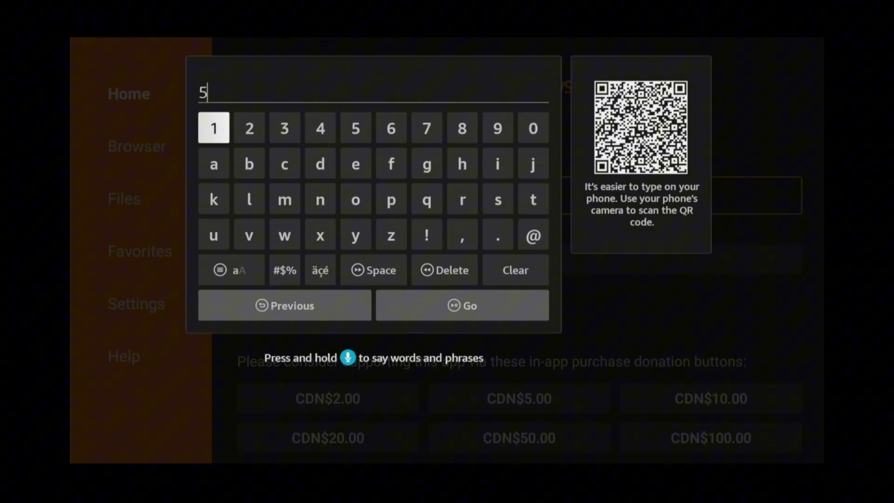
pyautogui.press('Return')
pyautogui.press('Right')
pyautogui.press('Right')
pyautogui.press('Right')
pyautogui.press('Right')
pyautogui.press('Right')
pyautogui.press('Return')
pyautogui.press('Return')
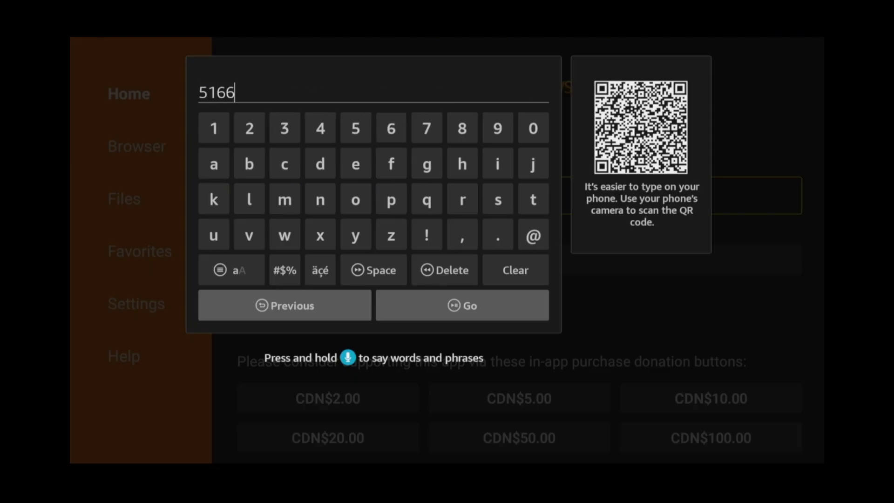
pyautogui.press('Left')
pyautogui.press('Left')
pyautogui.press('Left')
pyautogui.press('Left')
pyautogui.press('Left')
pyautogui.press('Return')
pyautogui.press('Right')
pyautogui.press('Right')
pyautogui.press('Return')
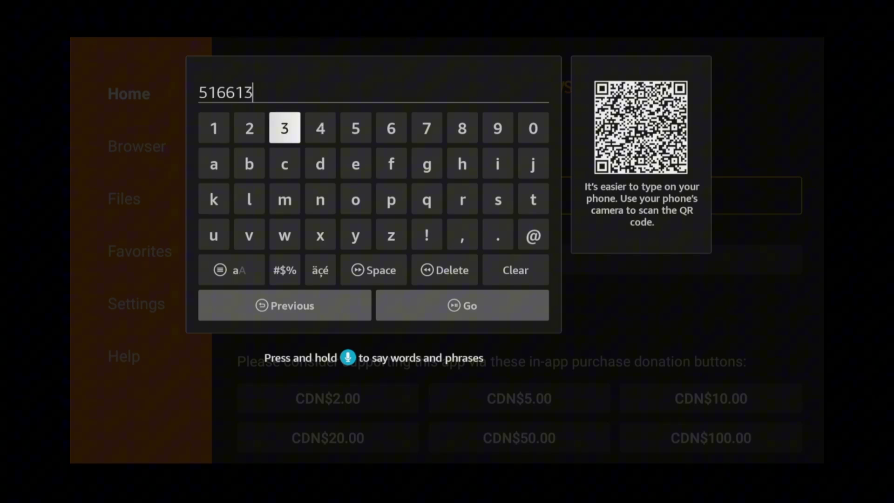
pyautogui.press('Right')
pyautogui.press('Return')
pyautogui.press('Down')
pyautogui.press('Down')
pyautogui.press('Down')
pyautogui.press('Down')
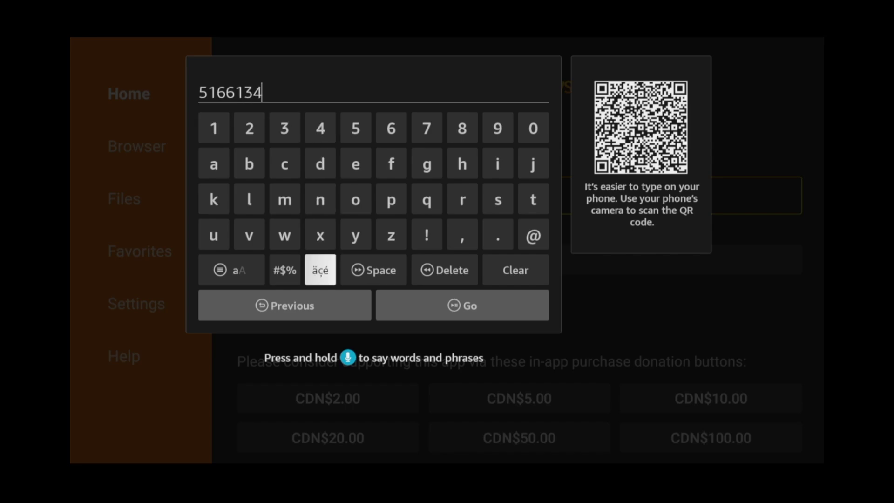
pyautogui.press('Down')
pyautogui.press('Right')
pyautogui.press('Return')
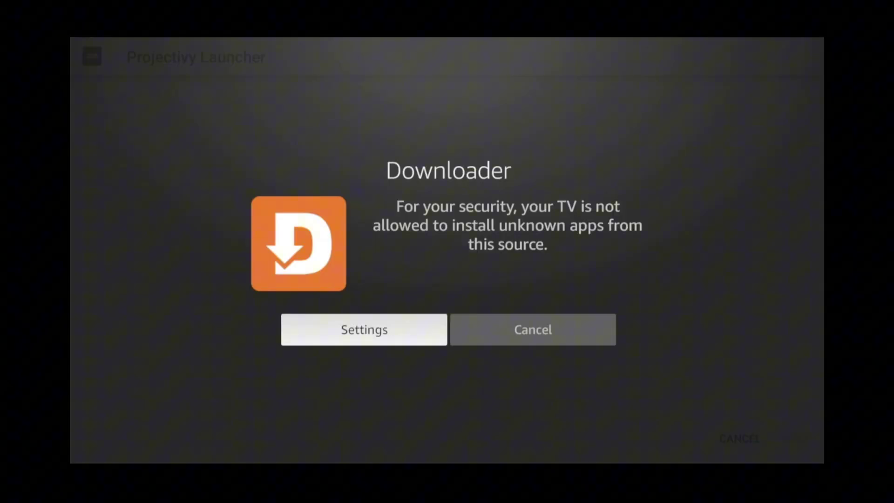
# Allow Downloader to install unknown apps in the developer options and return to the installation.
pyautogui.press('Return')
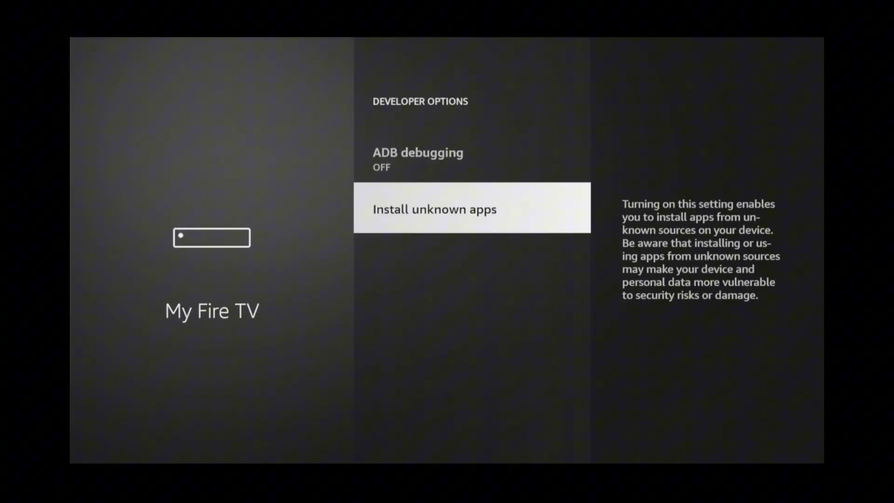
pyautogui.press('Return')
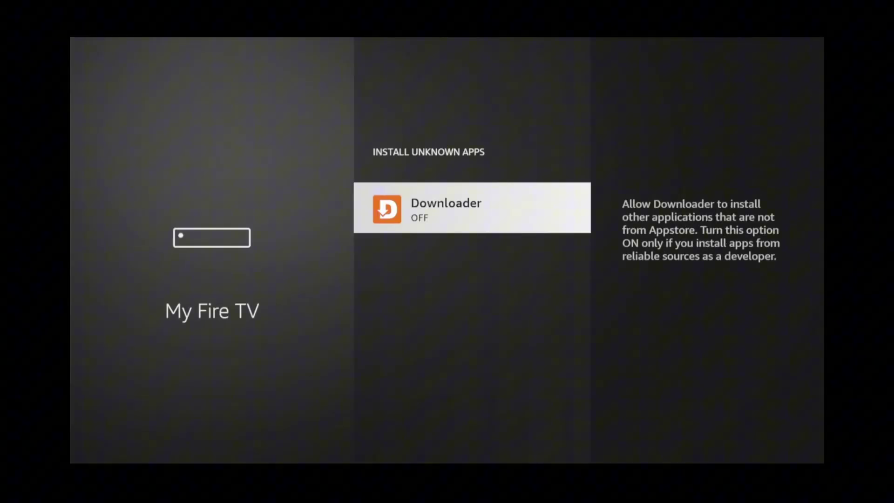
pyautogui.press('Return')
pyautogui.press('Escape')
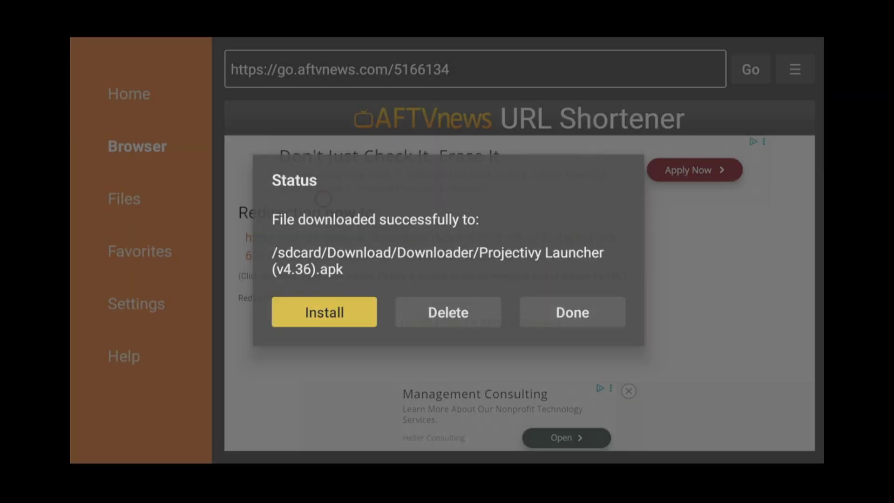
# Install Projectivy Launcher from the downloaded file and close the installer.
pyautogui.press('Return')
pyautogui.press('Right')
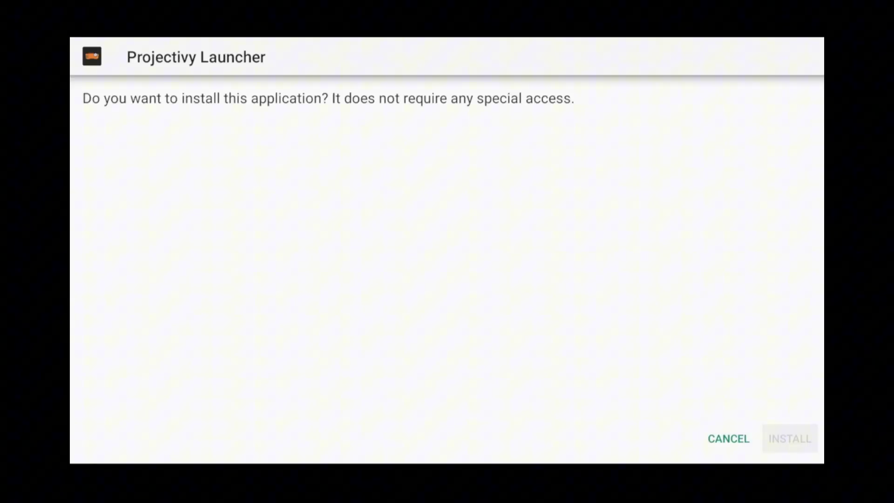
pyautogui.press('Return')
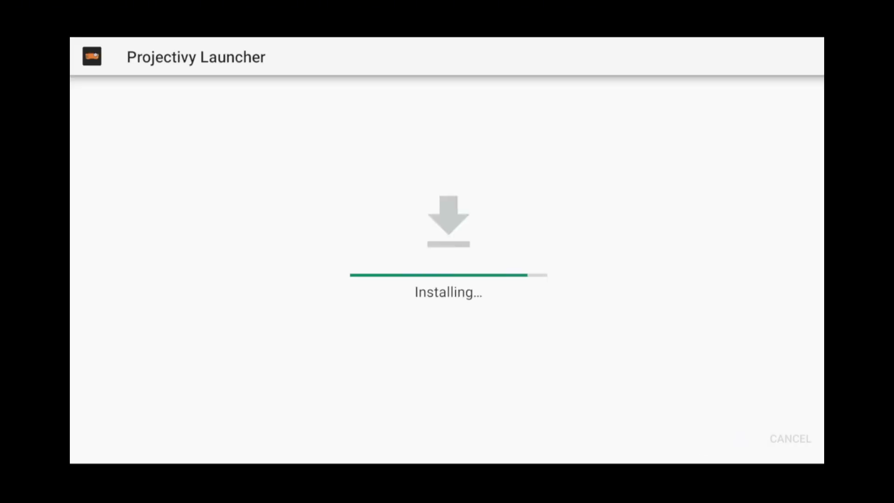
pyautogui.press('Return')
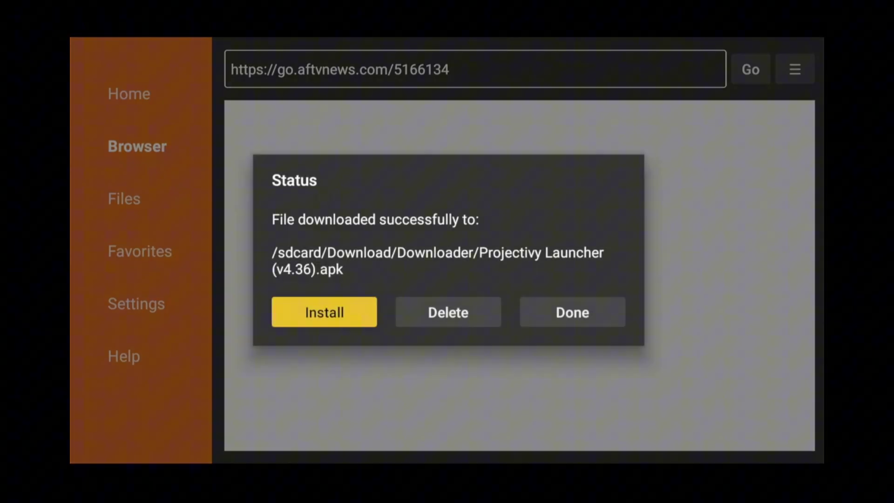
# Delete the downloaded file Projectivy Launcher (v4.36).apk and return to the home screen.
pyautogui.press('Right')
pyautogui.press('Return')
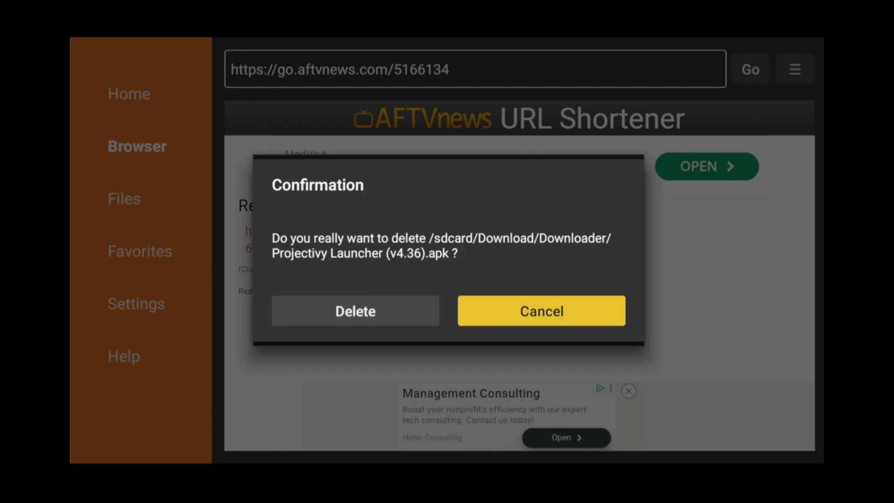
pyautogui.press('Left')
pyautogui.press('Return')
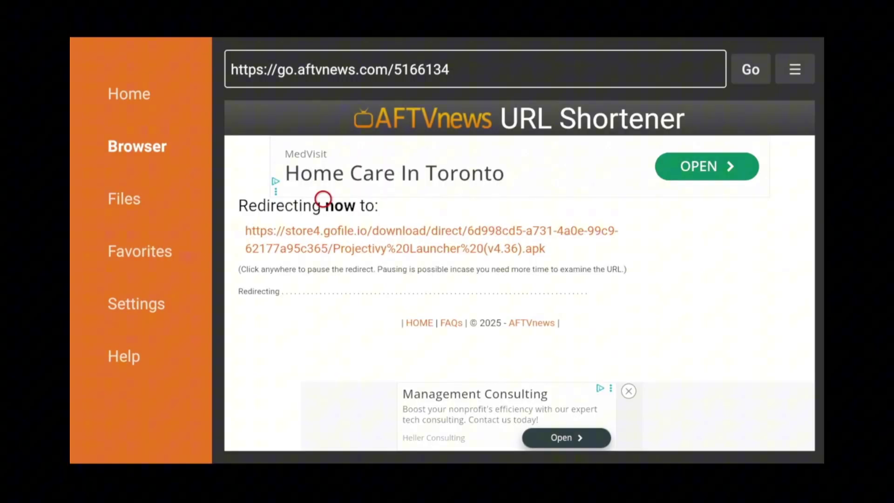
pyautogui.press('Home')
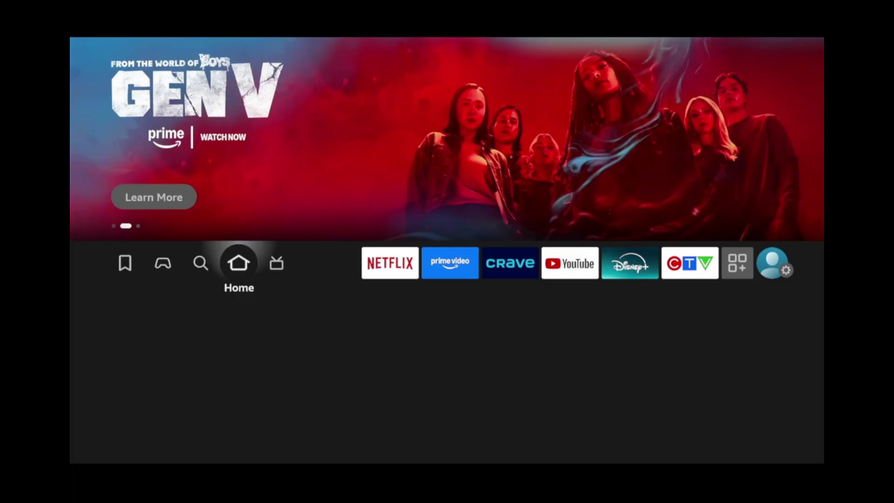
# Open the full list of installed apps and games from the home screen.
pyautogui.press('Right')
pyautogui.press('Right')
pyautogui.press('Right')
pyautogui.press('Right')
pyautogui.press('Right')
pyautogui.press('Right')
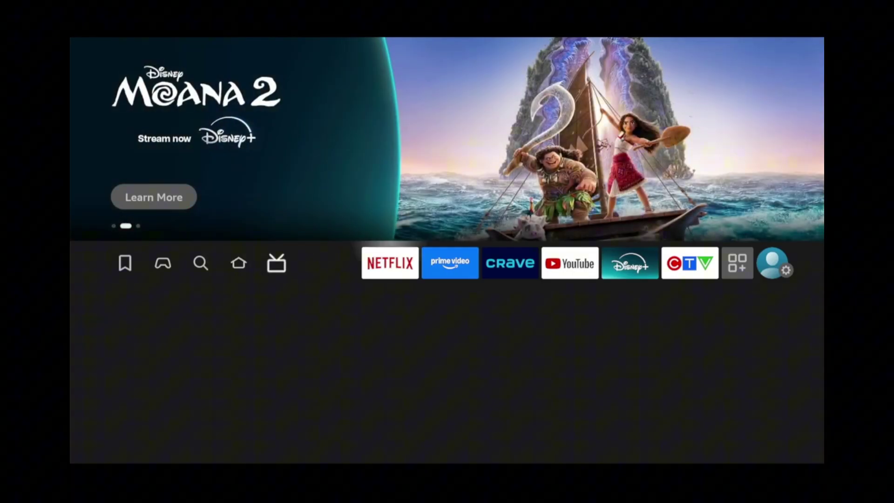
pyautogui.press('Right')
pyautogui.press('Right')
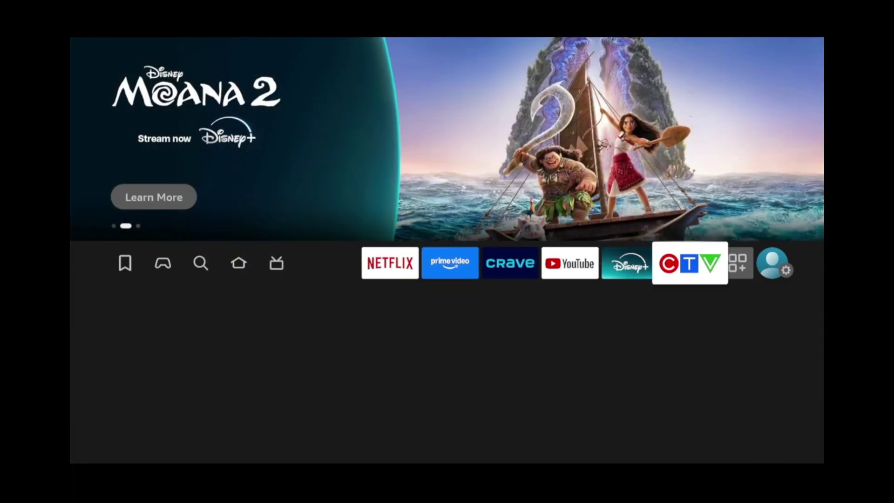
pyautogui.press('Down')
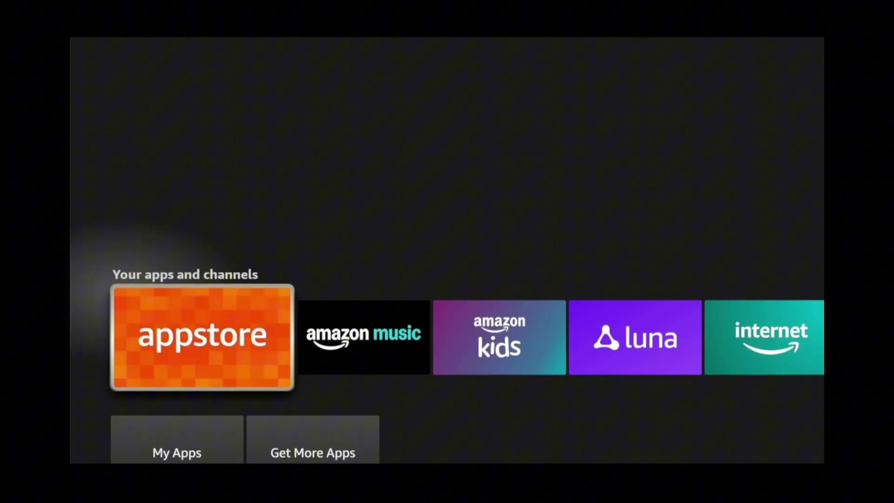
pyautogui.press('Down')
pyautogui.press('Return')
# Launch Projectivy Launcher from the installed apps list.
pyautogui.press('Down')
pyautogui.press('Down')
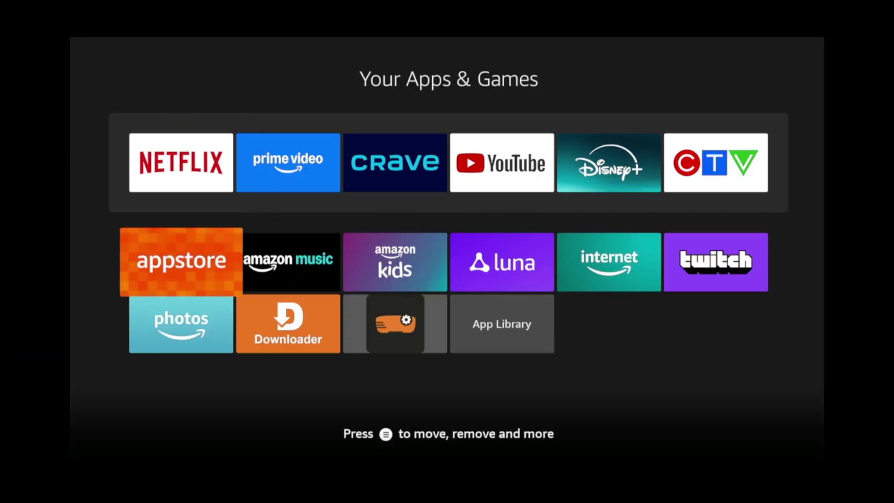
pyautogui.press('Right')
pyautogui.press('Right')
pyautogui.press('Return')
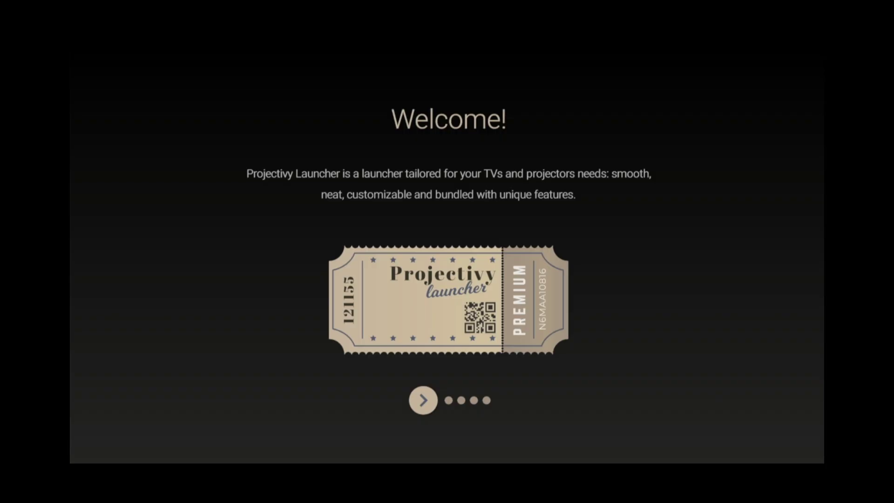
# Go through the Projectivy Launcher welcome setup and allow it to access photos, media, and files.
pyautogui.press('Return')
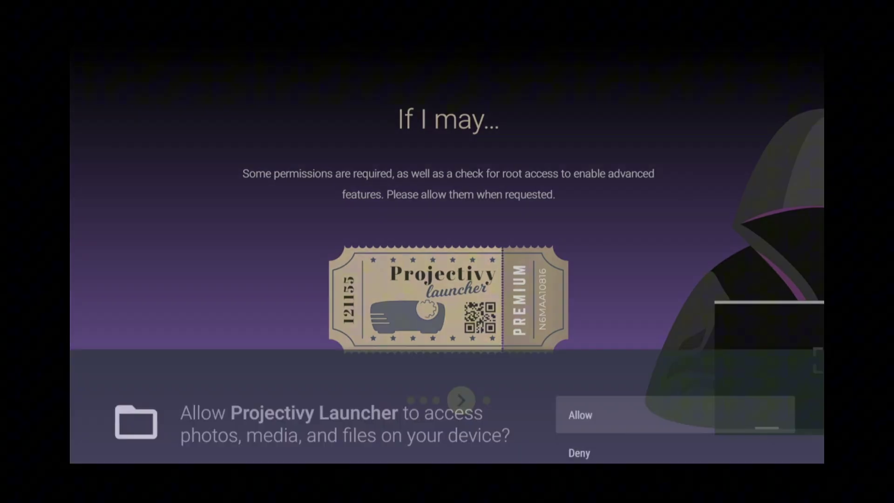
pyautogui.press('Return')
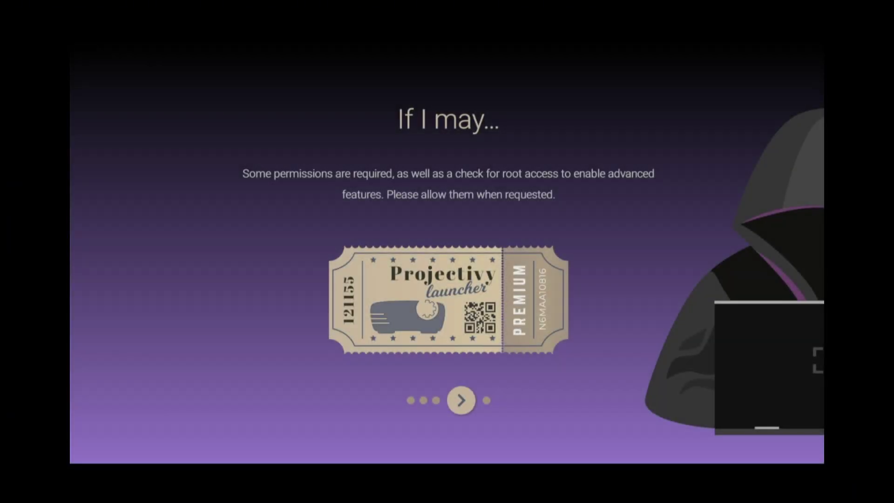
pyautogui.press('Down')
pyautogui.press('Return')
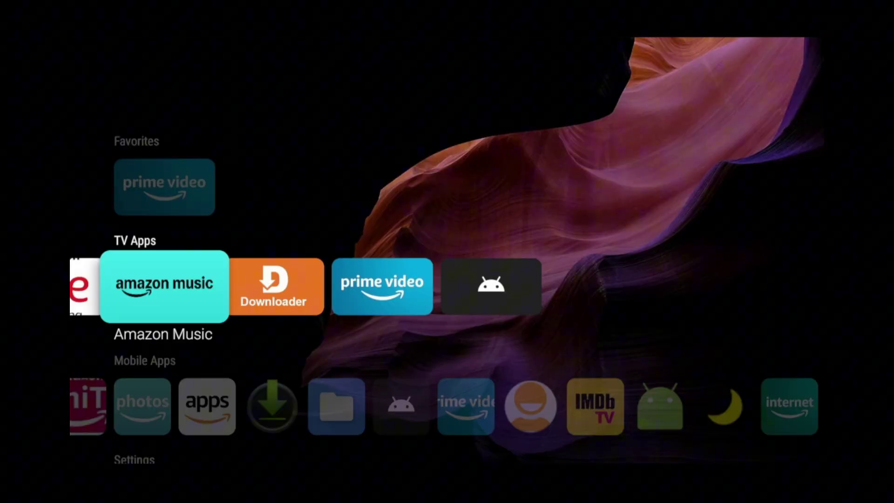
# Look through the TV Apps row in Projectivy Launcher and return to the Fire TV home screen.
pyautogui.press('Left')
pyautogui.press('Left')
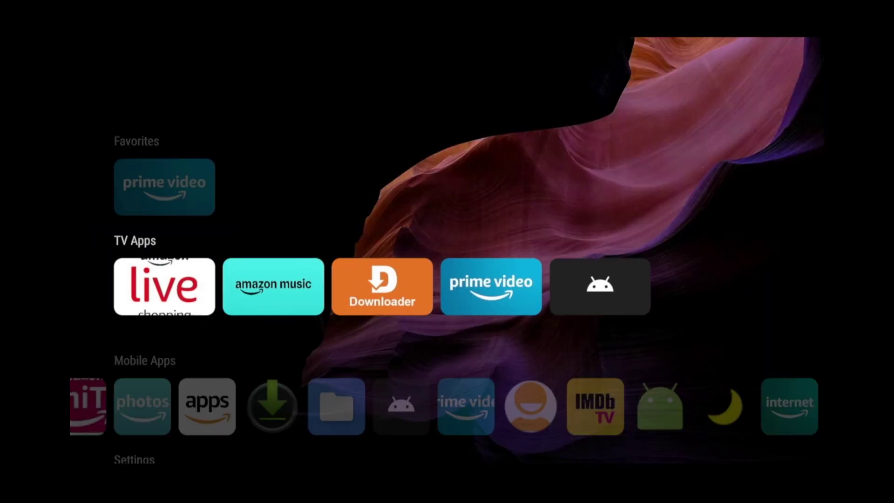
pyautogui.press('Right')
pyautogui.press('Right')
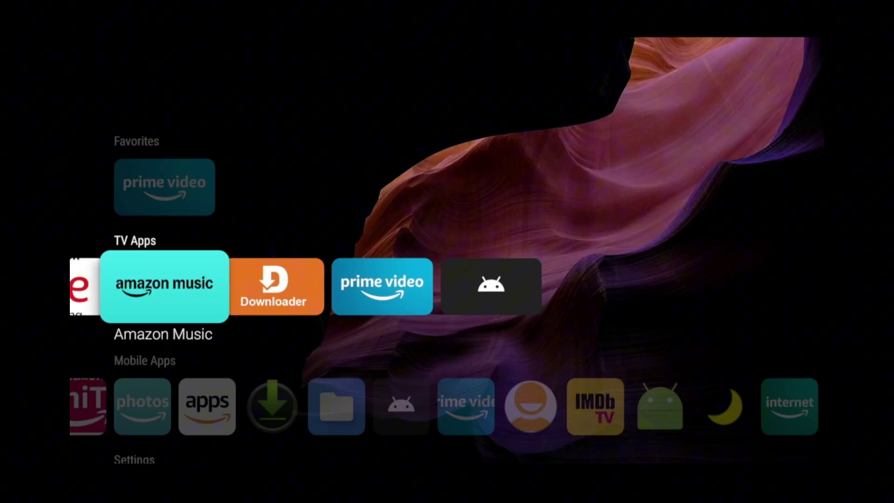
pyautogui.press('Up')
pyautogui.press('Escape')
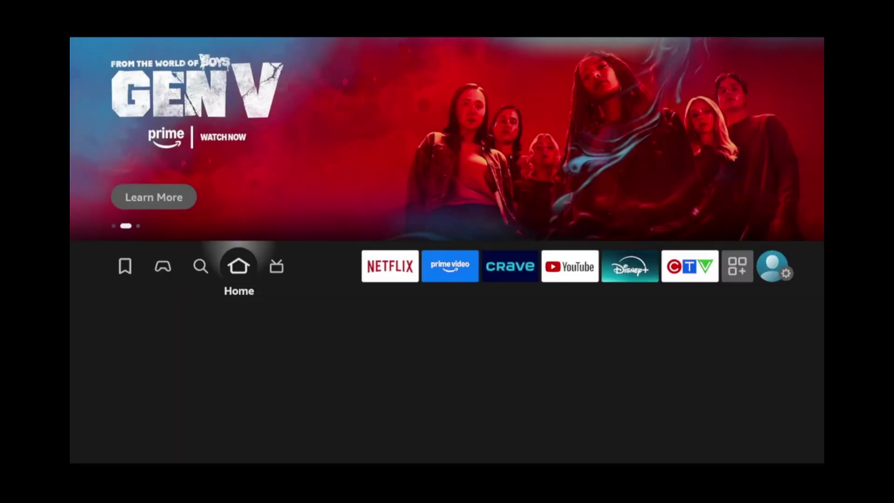
# Open the Your Apps & Games list from the Fire TV home screen.
pyautogui.press('Right')
pyautogui.press('Right')
pyautogui.press('Right')
pyautogui.press('Right')
pyautogui.press('Right')
pyautogui.press('Right')
pyautogui.press('Right')
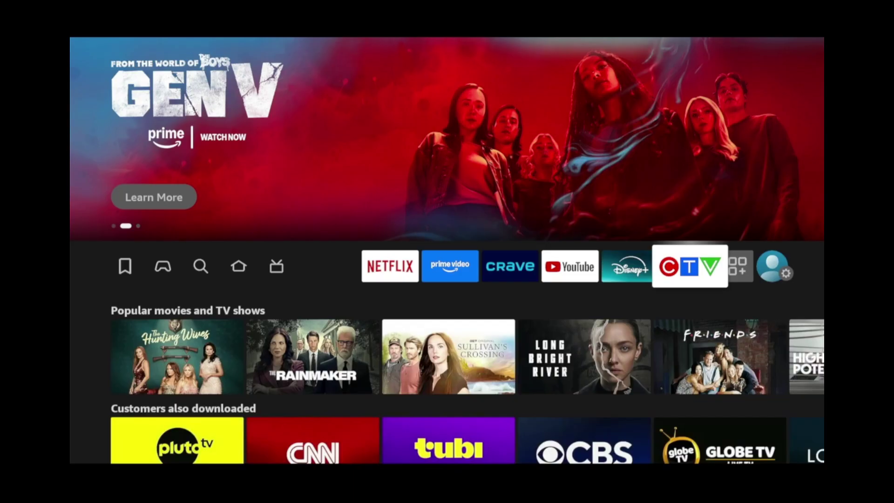
pyautogui.press('Right')
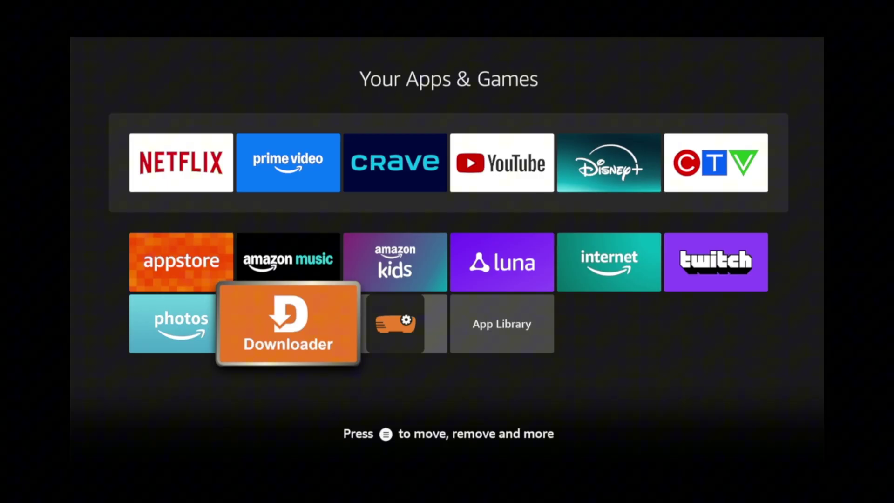
# Move the Projectivy Launcher tile to the first position, ahead of Netflix, save it, and return to the home screen.
pyautogui.press('Right')
pyautogui.press('Menu')
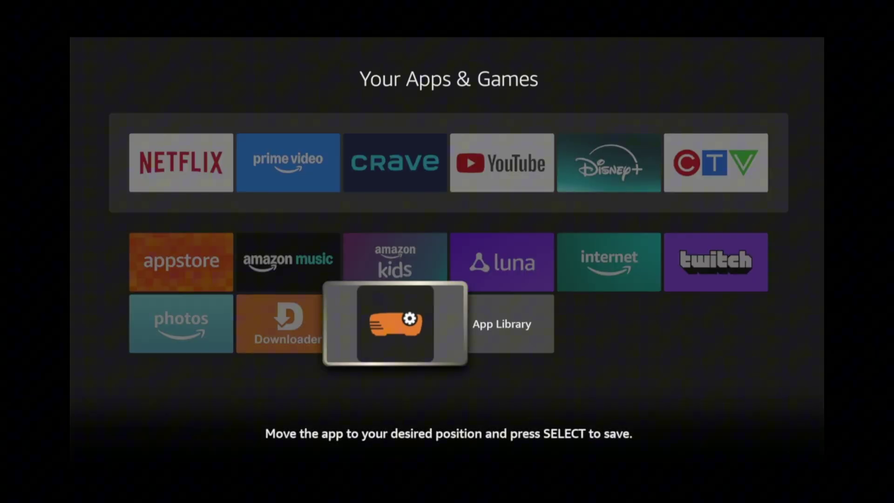
pyautogui.press('Up')
pyautogui.press('Up')
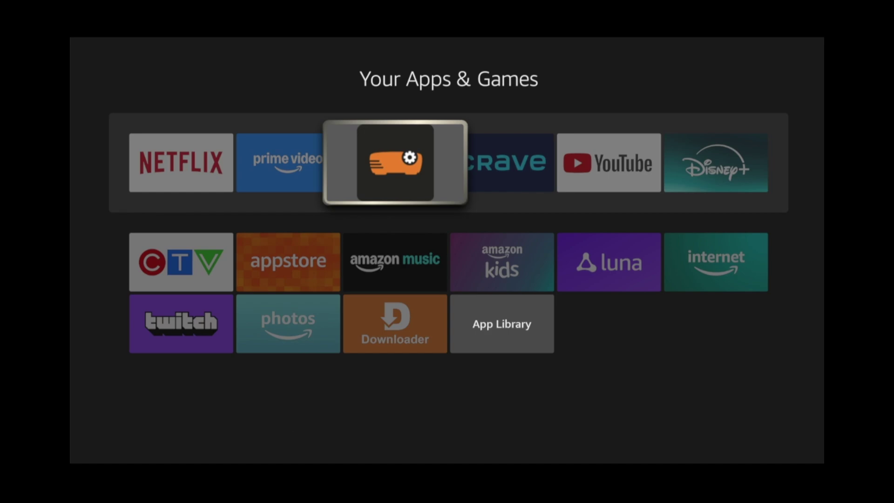
pyautogui.press('Left')
pyautogui.press('Left')
pyautogui.press('Return')
pyautogui.press('Escape')
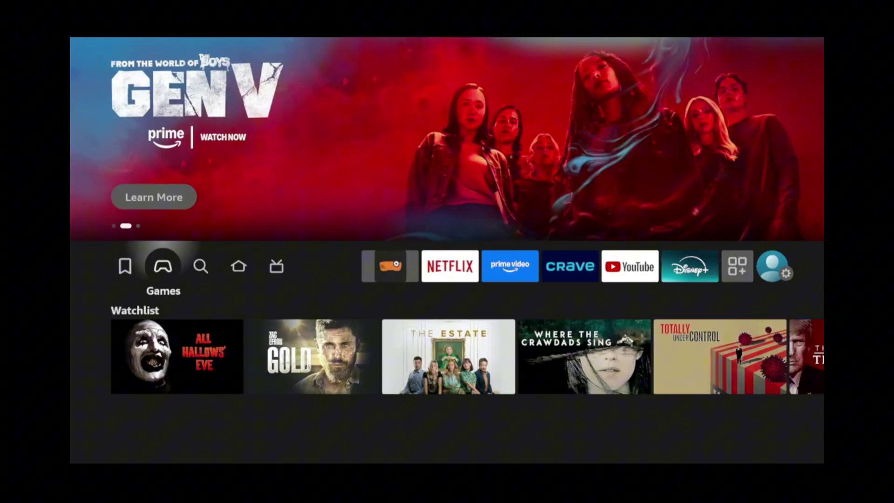
# Launch Projectivy Launcher from its pinned tile on the home screen.
pyautogui.press('Right')
pyautogui.press('Right')
pyautogui.press('Right')
pyautogui.press('Right')
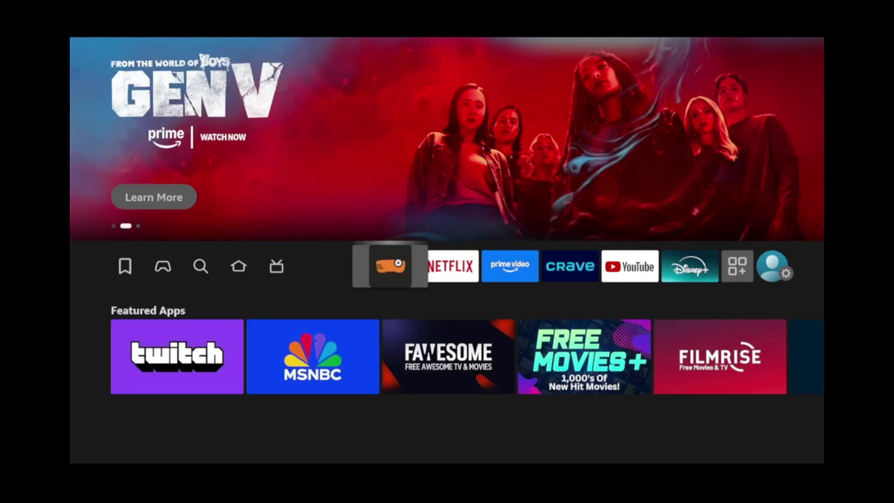
pyautogui.press('Return')
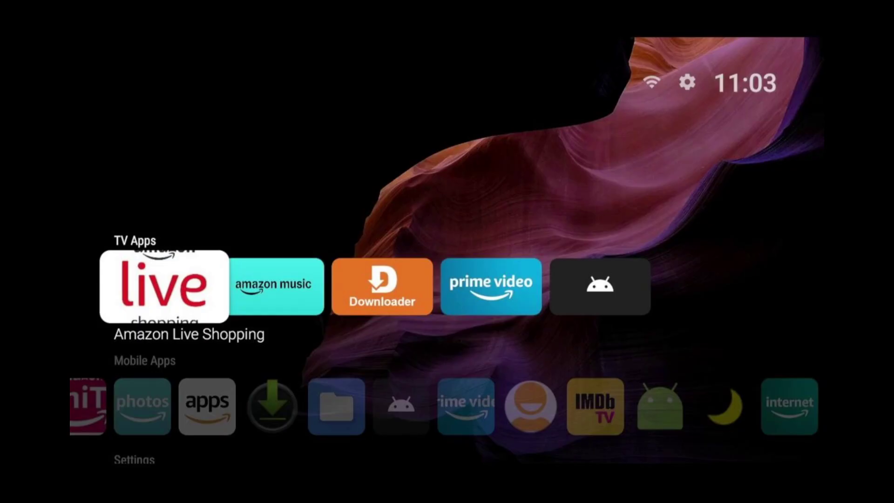
# Add Prime Video from the TV Apps row to the Favorites category.
pyautogui.press('Right')
pyautogui.press('Right')
pyautogui.press('Right')
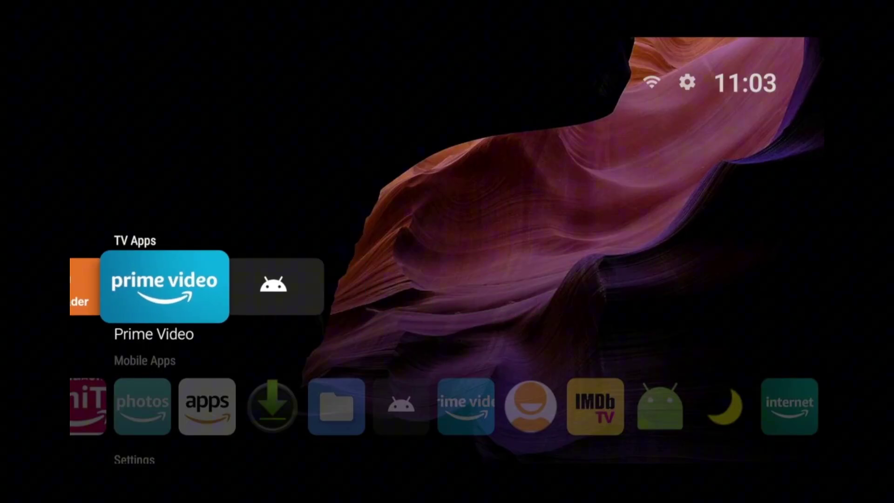
pyautogui.press('Return')
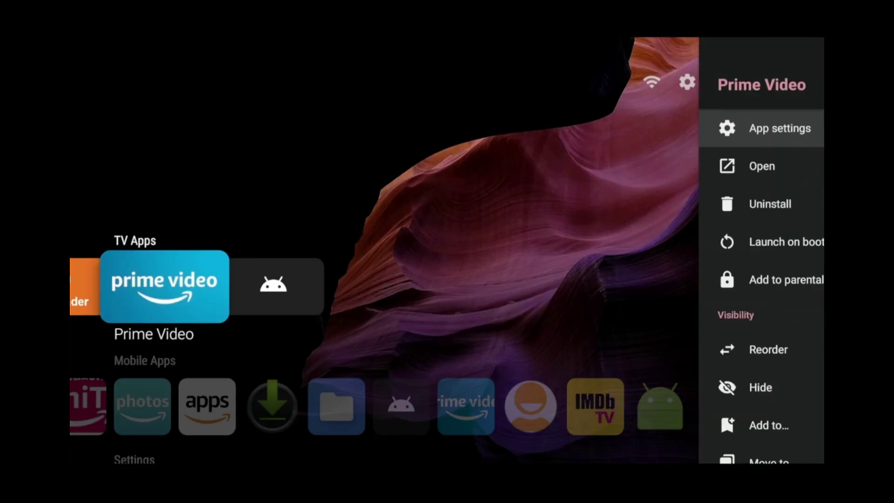
pyautogui.press('Down')
pyautogui.press('Down')
pyautogui.press('Down')
pyautogui.press('Down')
pyautogui.press('Down')
pyautogui.press('Down')
pyautogui.press('Down')
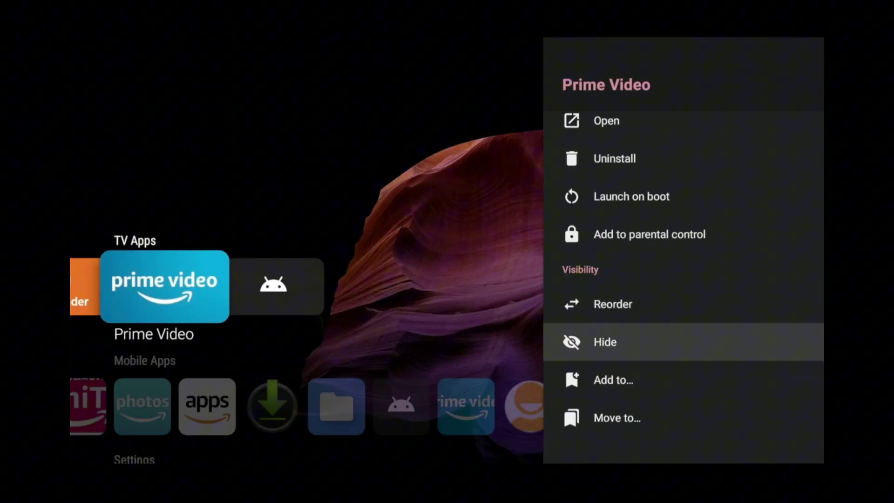
pyautogui.press('Return')
pyautogui.press('Return')
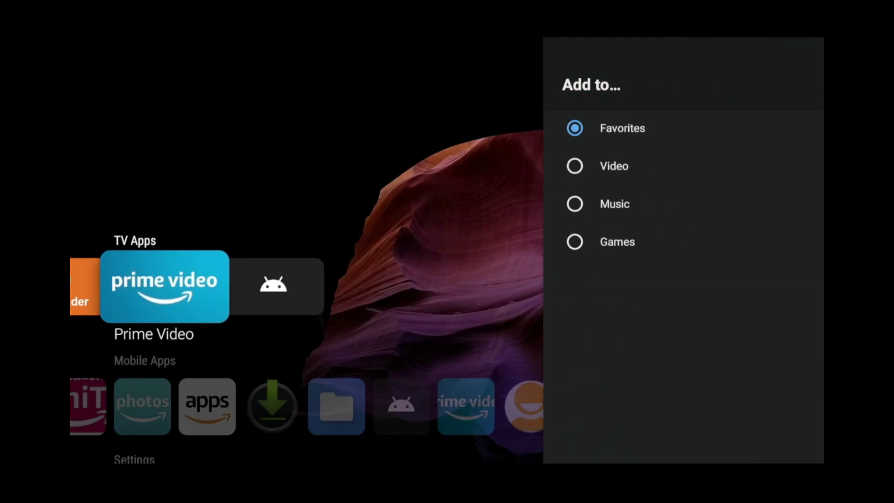
pyautogui.press('Down')
# Examine the apps in the TV Apps and Favorites rows.
pyautogui.press('Left')
pyautogui.press('Left')
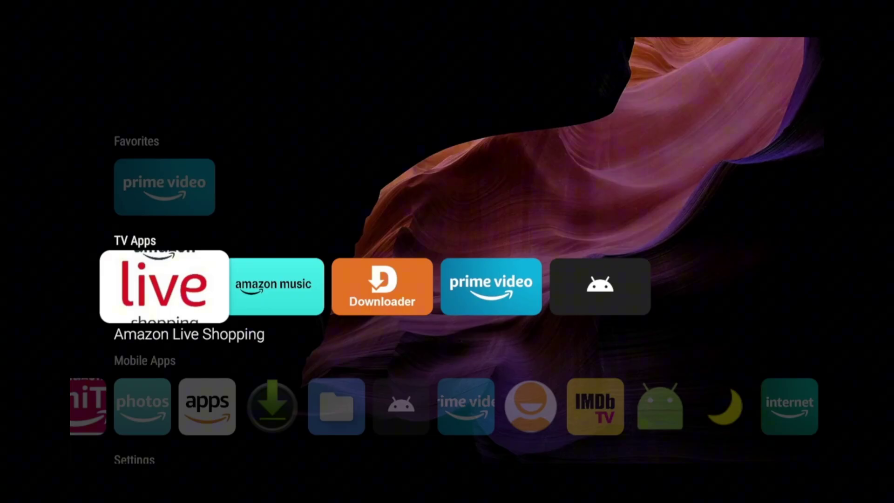
pyautogui.press('Right')
pyautogui.press('Right')
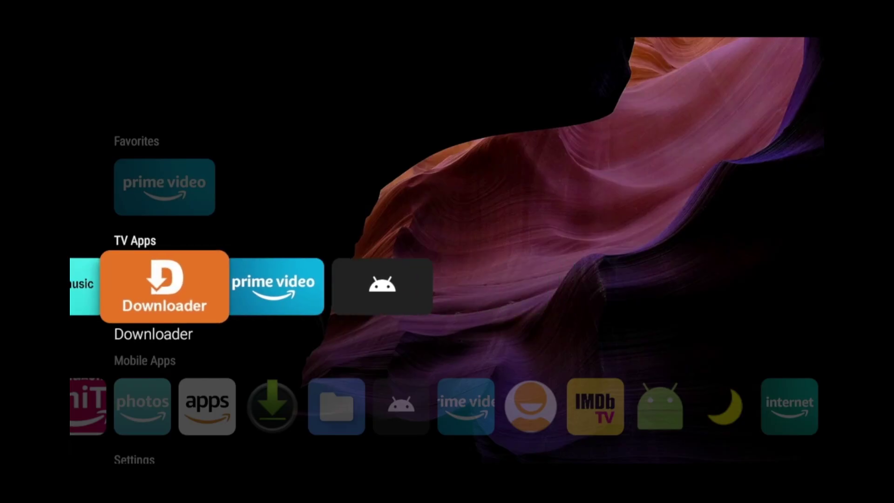
pyautogui.press('Up')
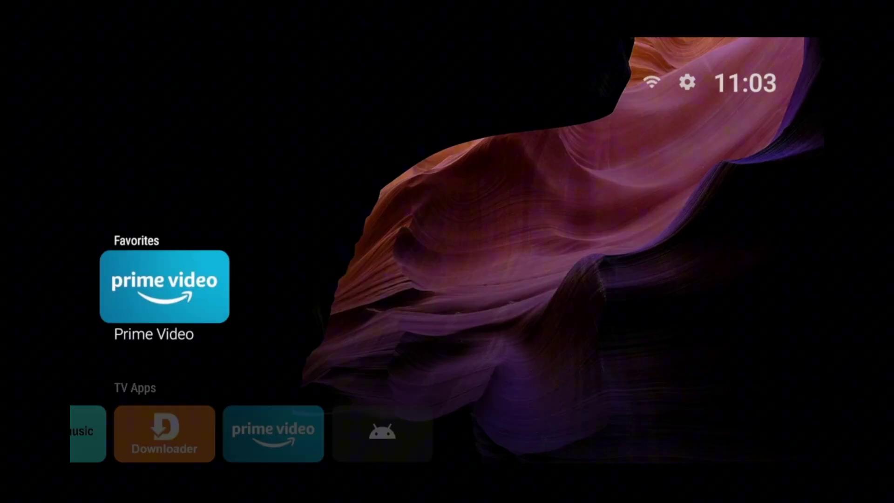
pyautogui.press('Down')
pyautogui.press('Left')
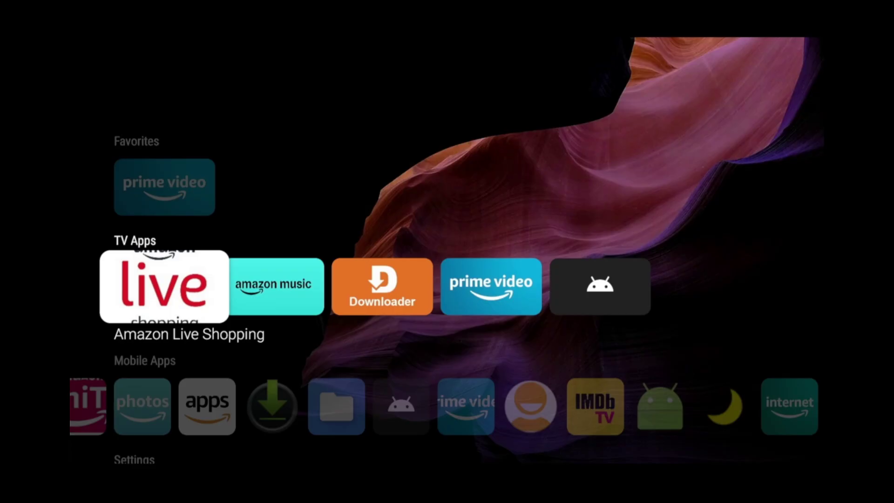
pyautogui.press('Right')
pyautogui.press('Right')
pyautogui.press('Right')
pyautogui.press('Right')
pyautogui.press('Up')
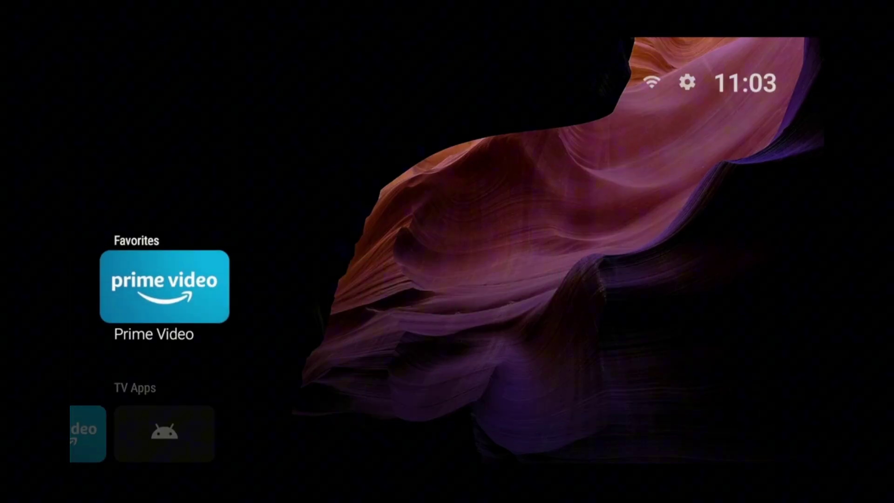